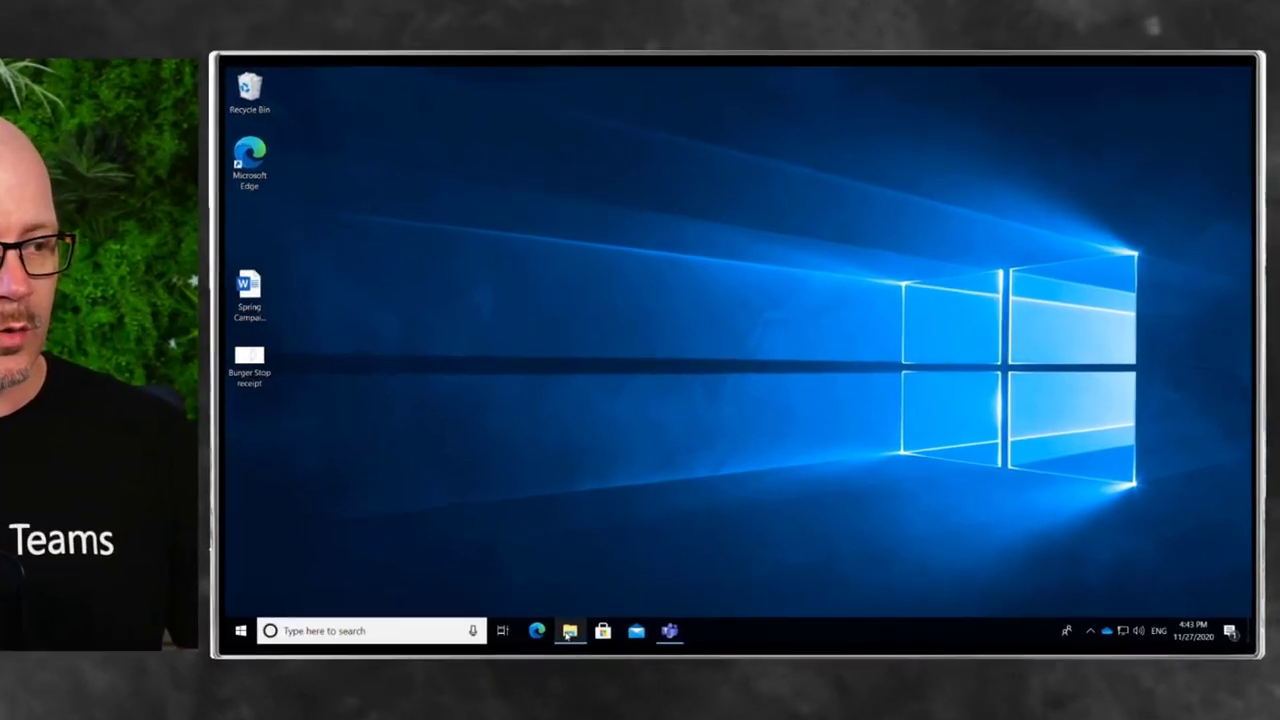
Step: Open File Explorer and browse Desktop, Documents and Pictures, ending on Pictures with its two photos
{"action": "left_click", "coordinate": [699, 574]}
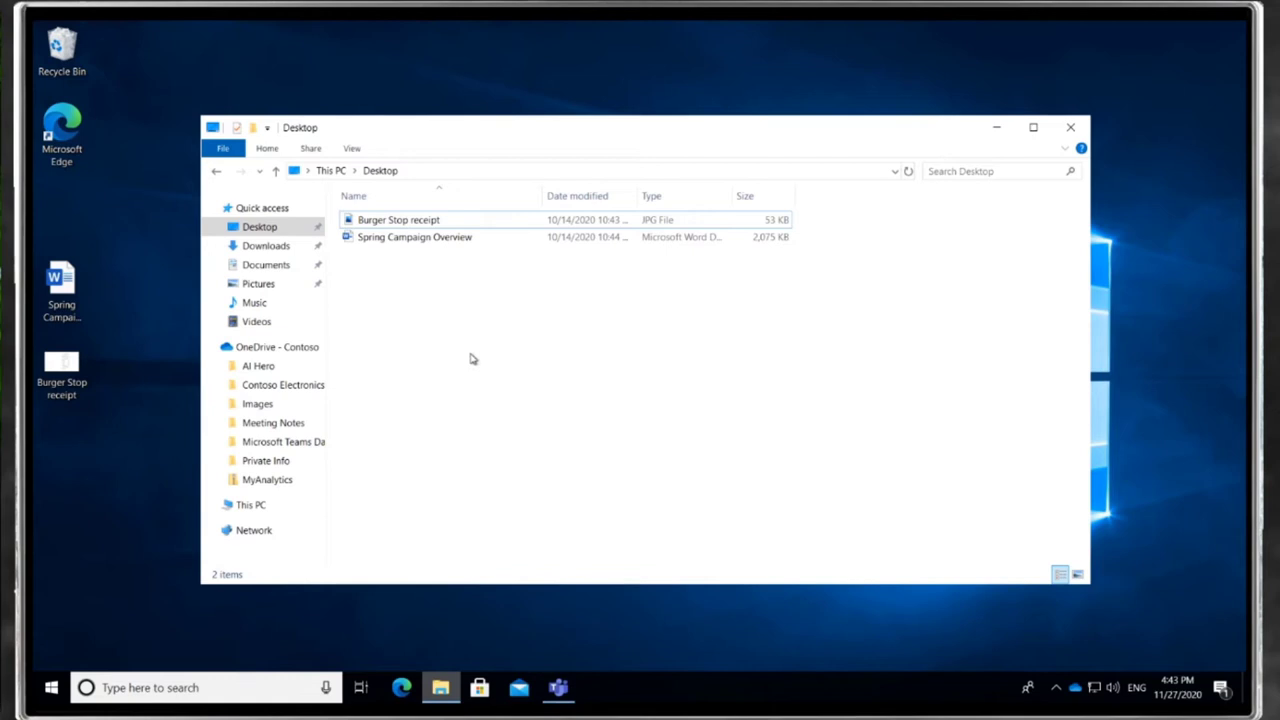
{"action": "left_click", "coordinate": [268, 265]}
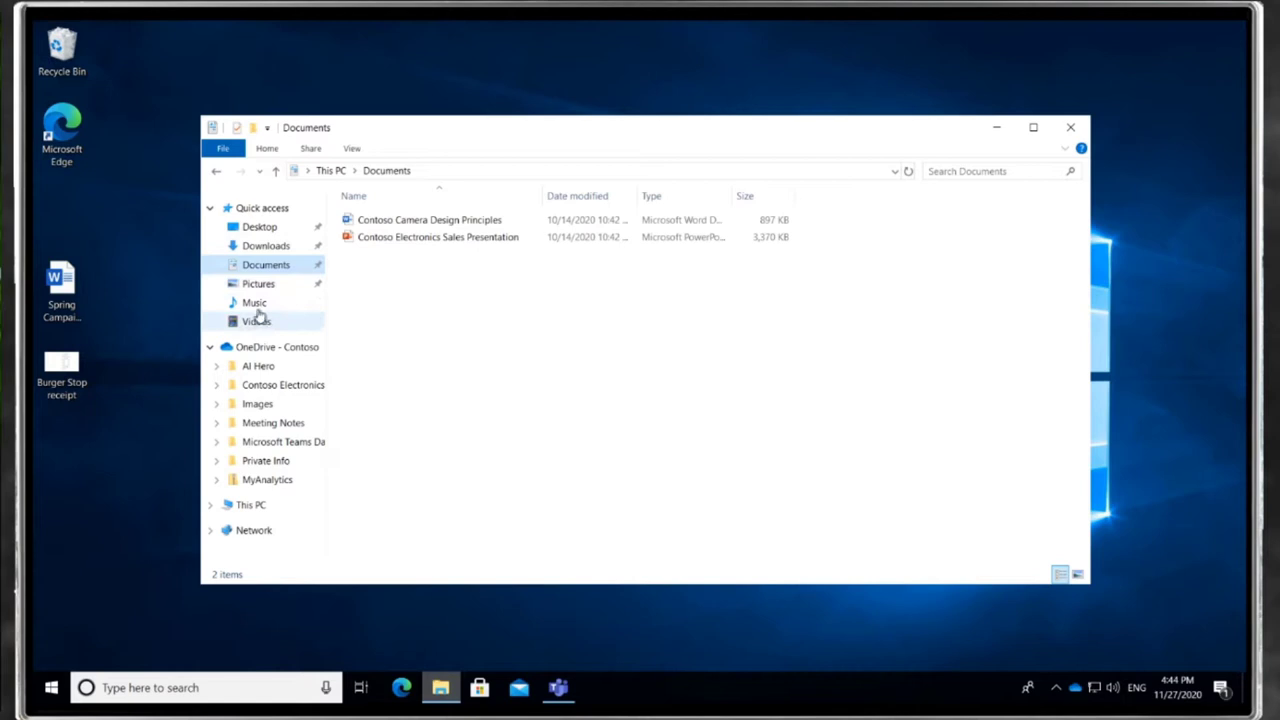
{"action": "left_click", "coordinate": [258, 285]}
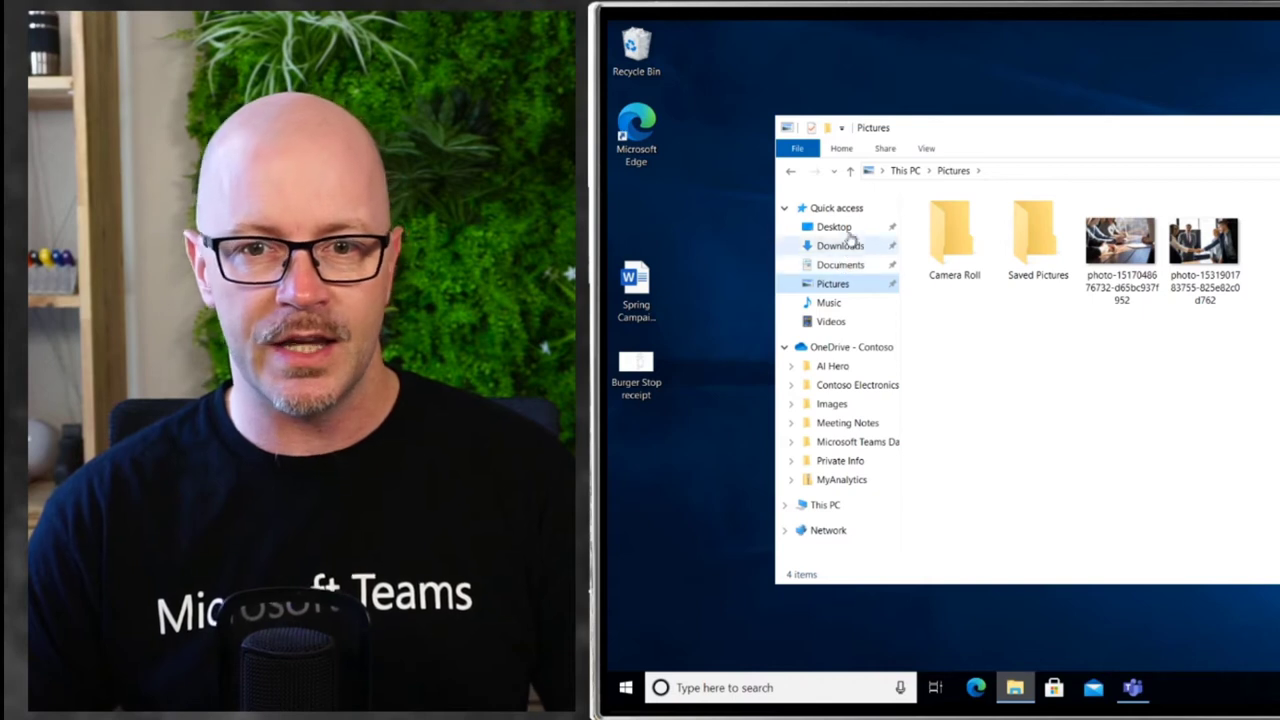
{"action": "left_click", "coordinate": [847, 266]}
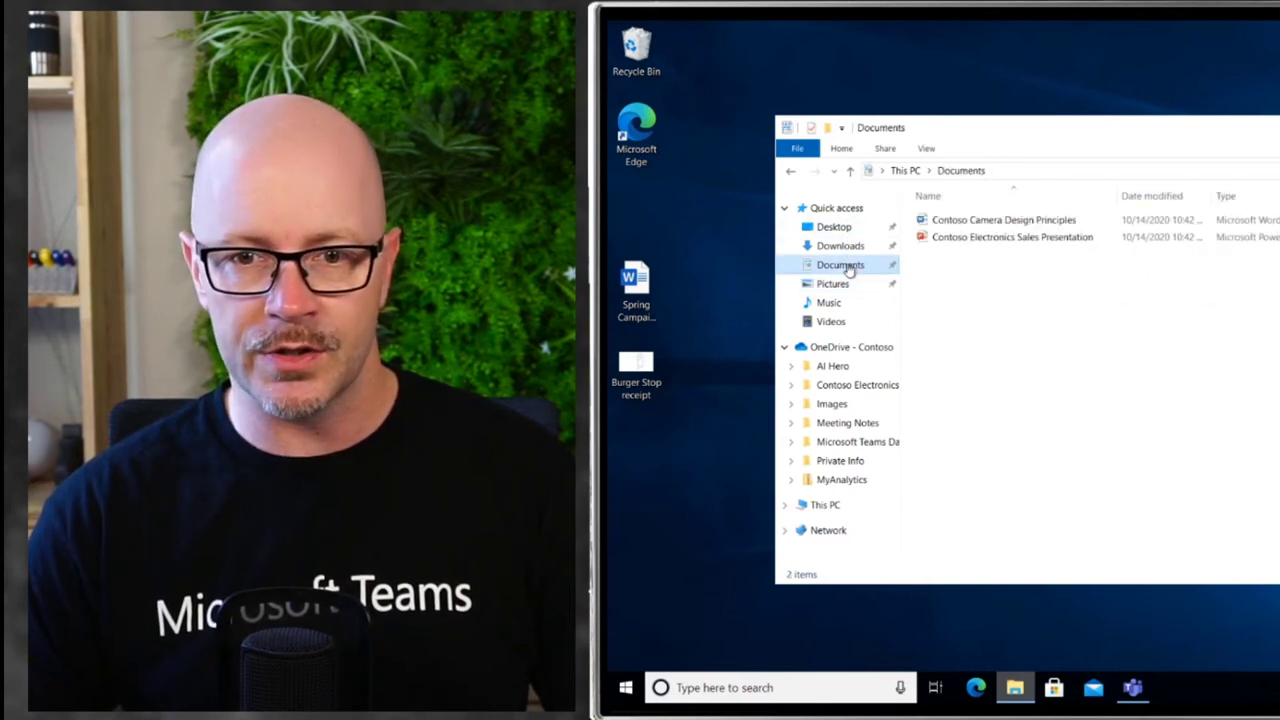
{"action": "left_click", "coordinate": [835, 284]}
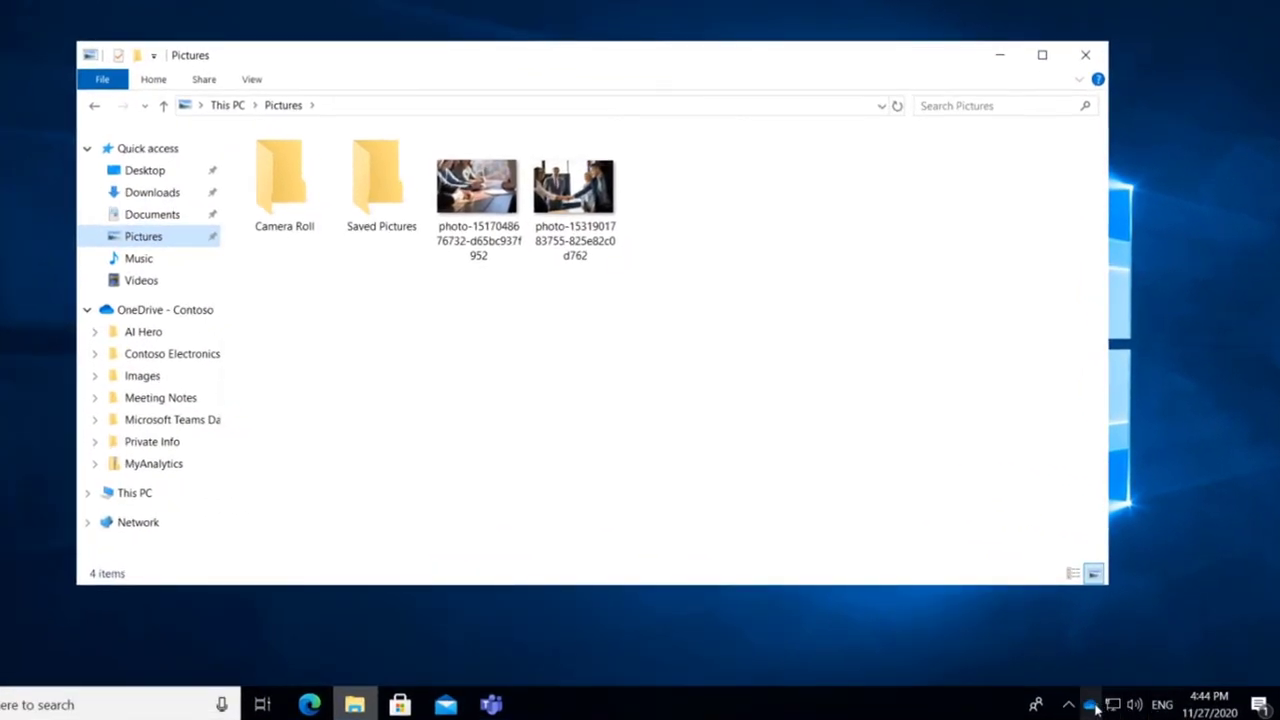
Step: From the OneDrive tray flyout, open Help & Settings > Settings and go to the Backup tab
{"action": "left_click", "coordinate": [1104, 658]}
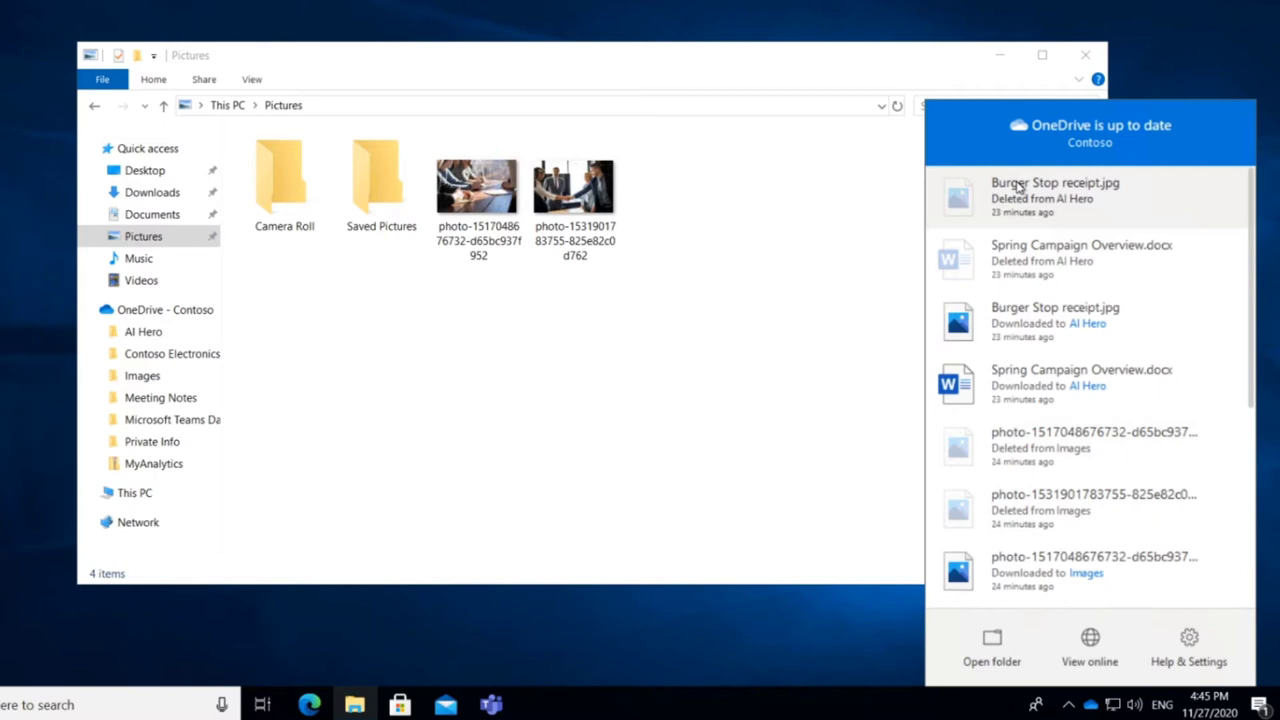
{"action": "left_click", "coordinate": [1205, 655]}
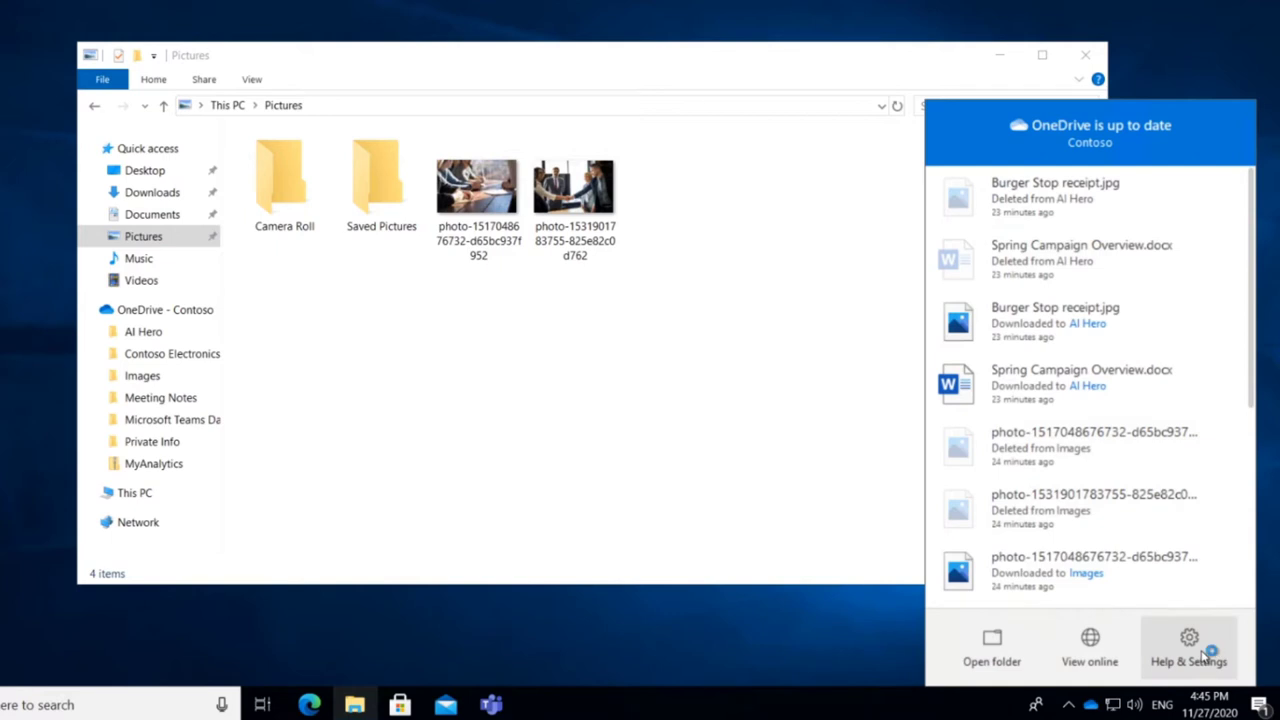
{"action": "left_click", "coordinate": [1205, 655]}
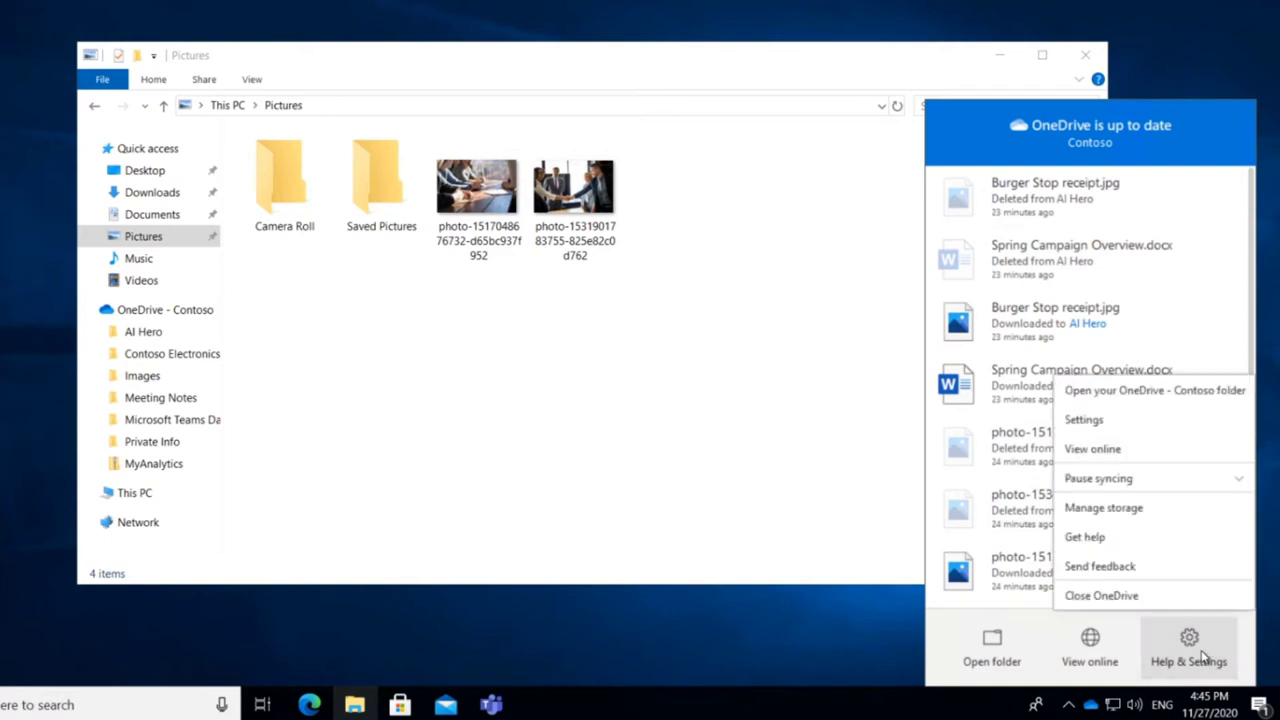
{"action": "left_click", "coordinate": [1084, 420]}
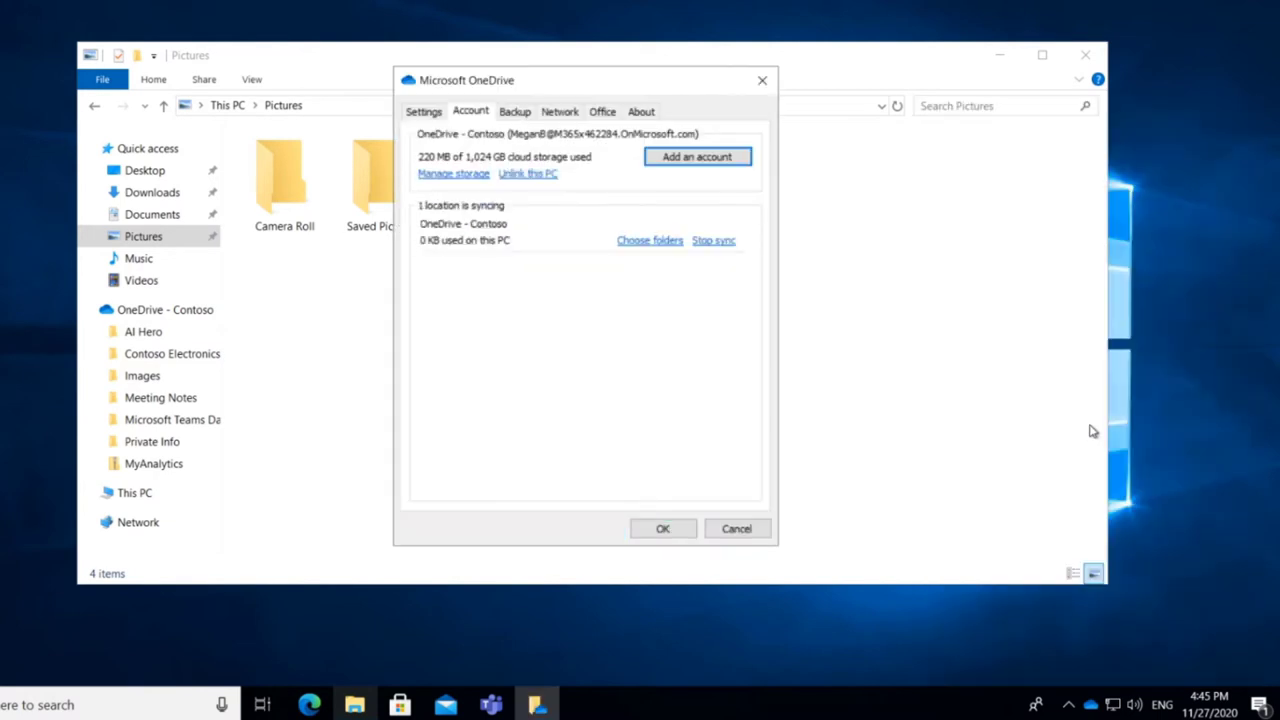
{"action": "left_click", "coordinate": [509, 114]}
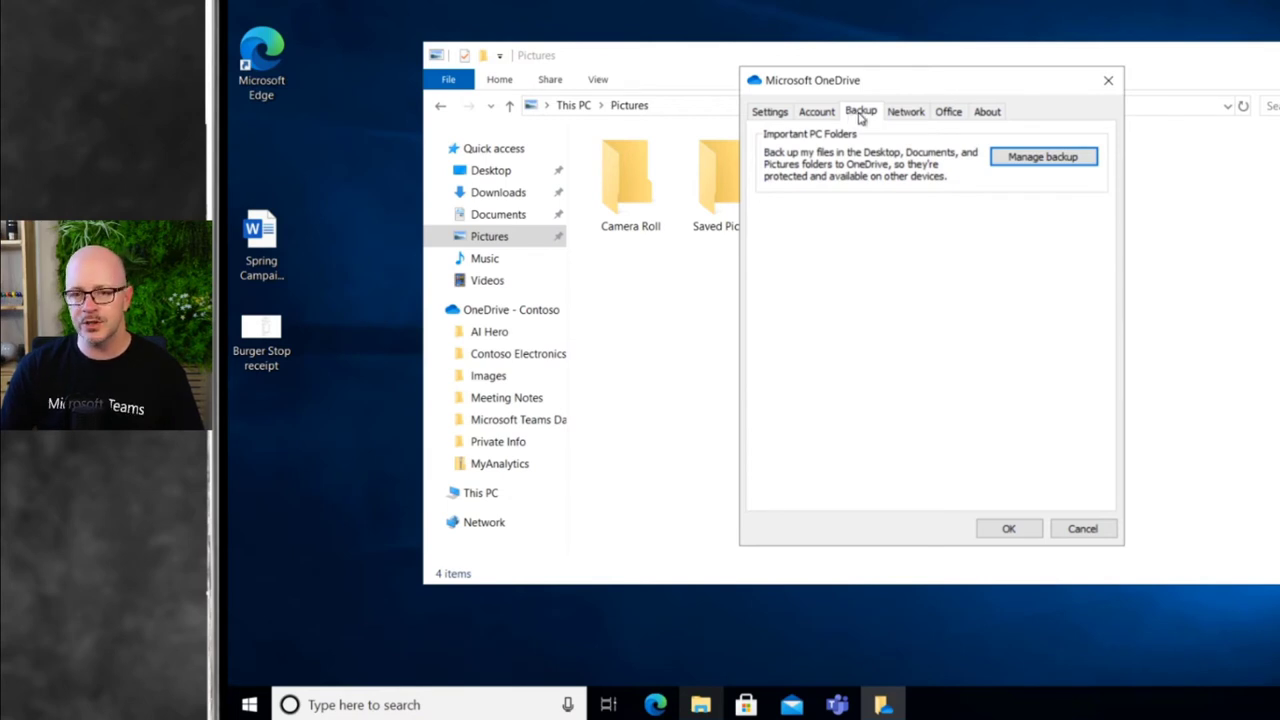
Step: In Manage backup, keep only Desktop and Documents checked, excluding Pictures, and start the backup
{"action": "left_click", "coordinate": [1055, 166]}
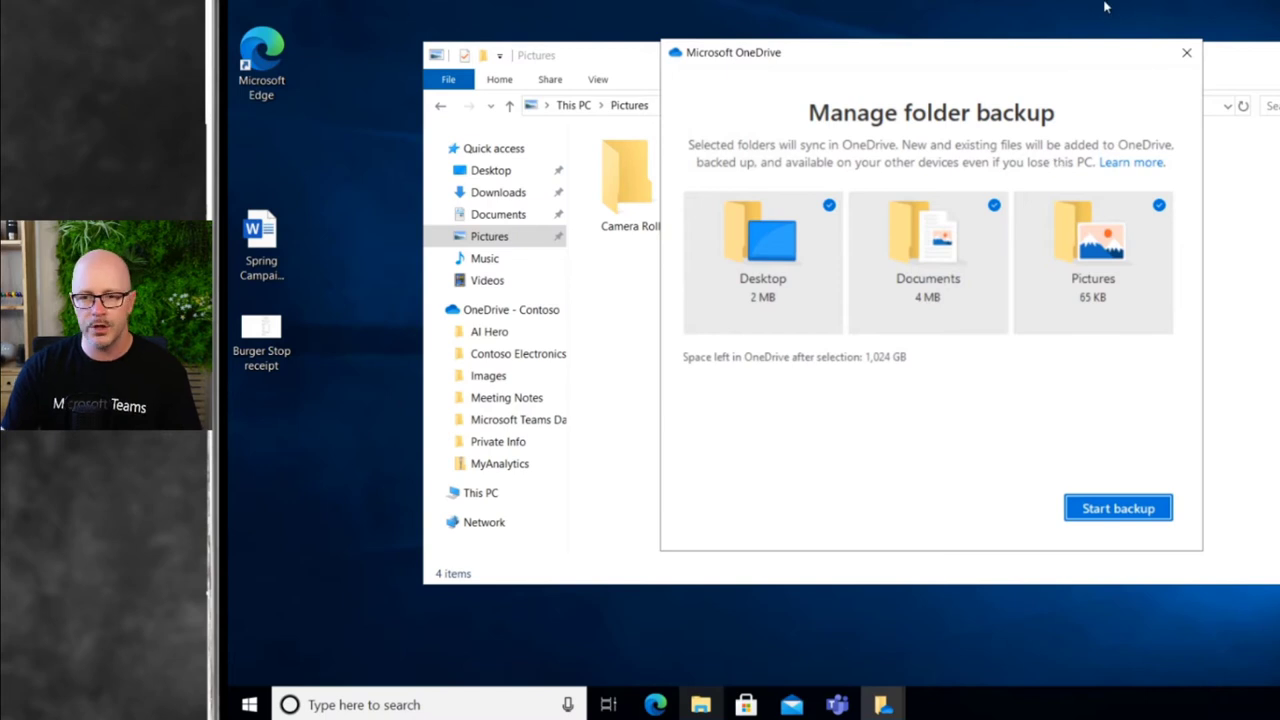
{"action": "left_click", "coordinate": [1162, 208]}
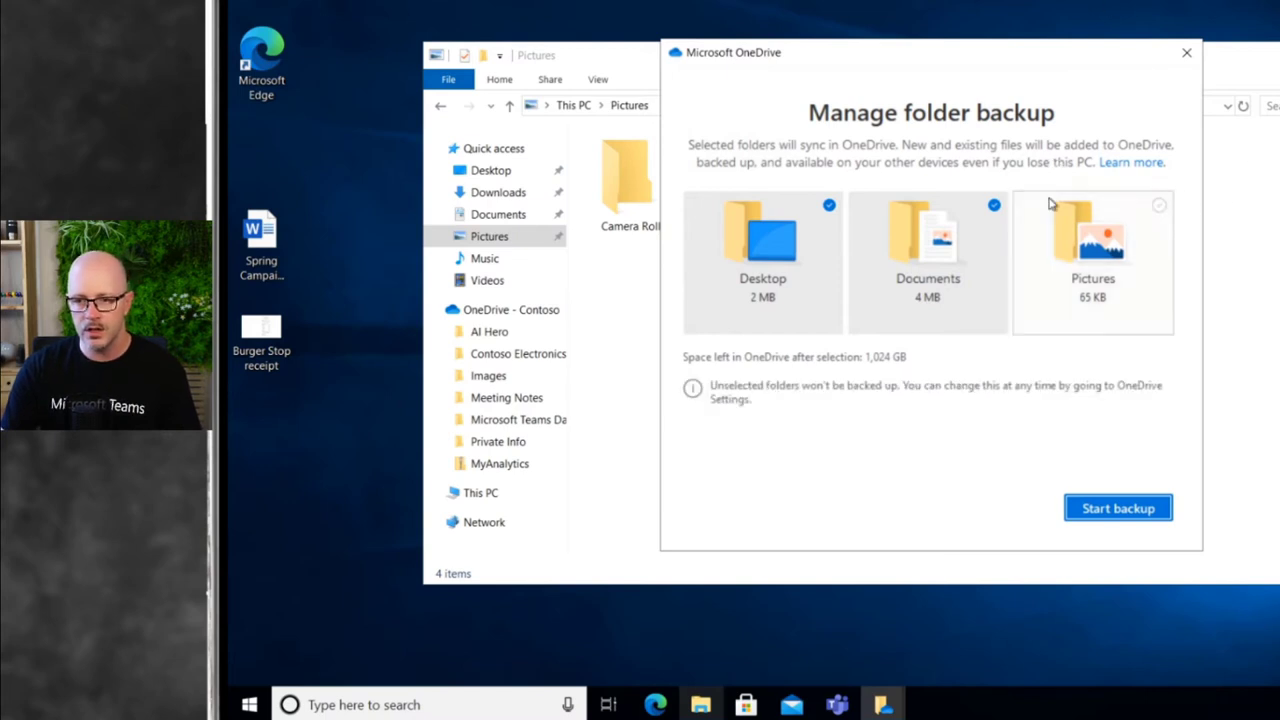
{"action": "left_click", "coordinate": [996, 208]}
{"action": "left_click", "coordinate": [1160, 206]}
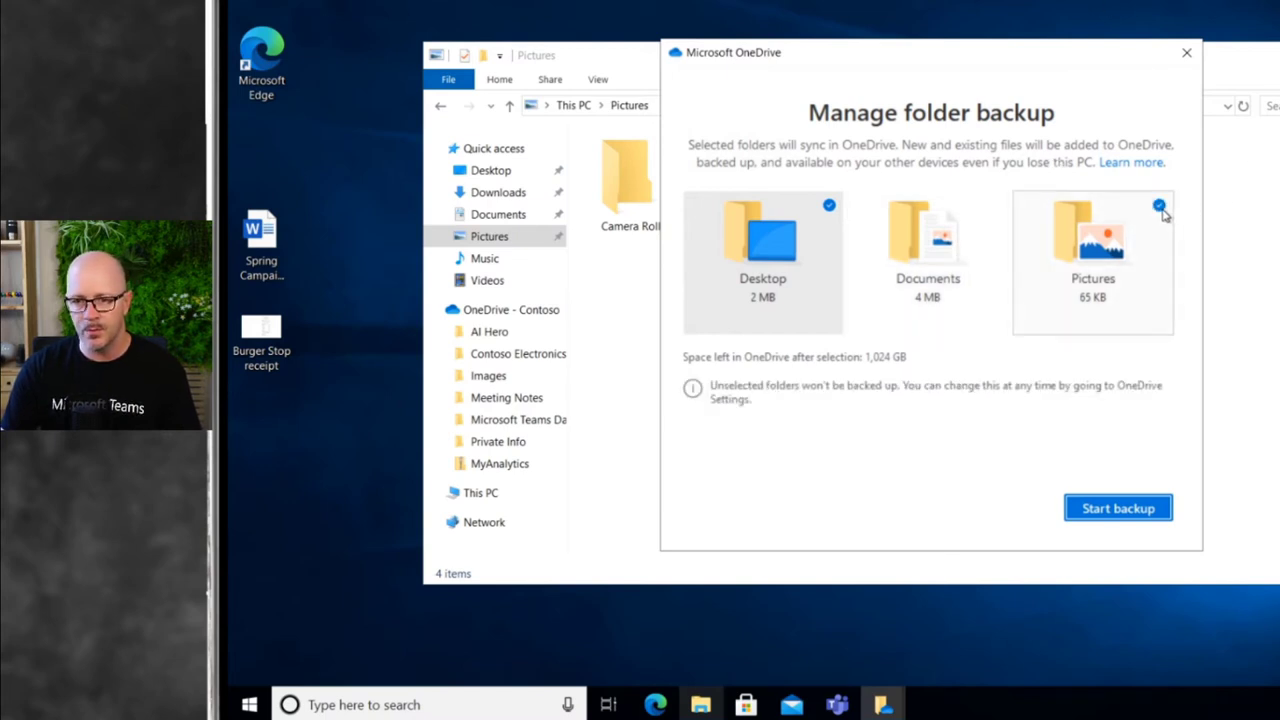
{"action": "left_click", "coordinate": [995, 207]}
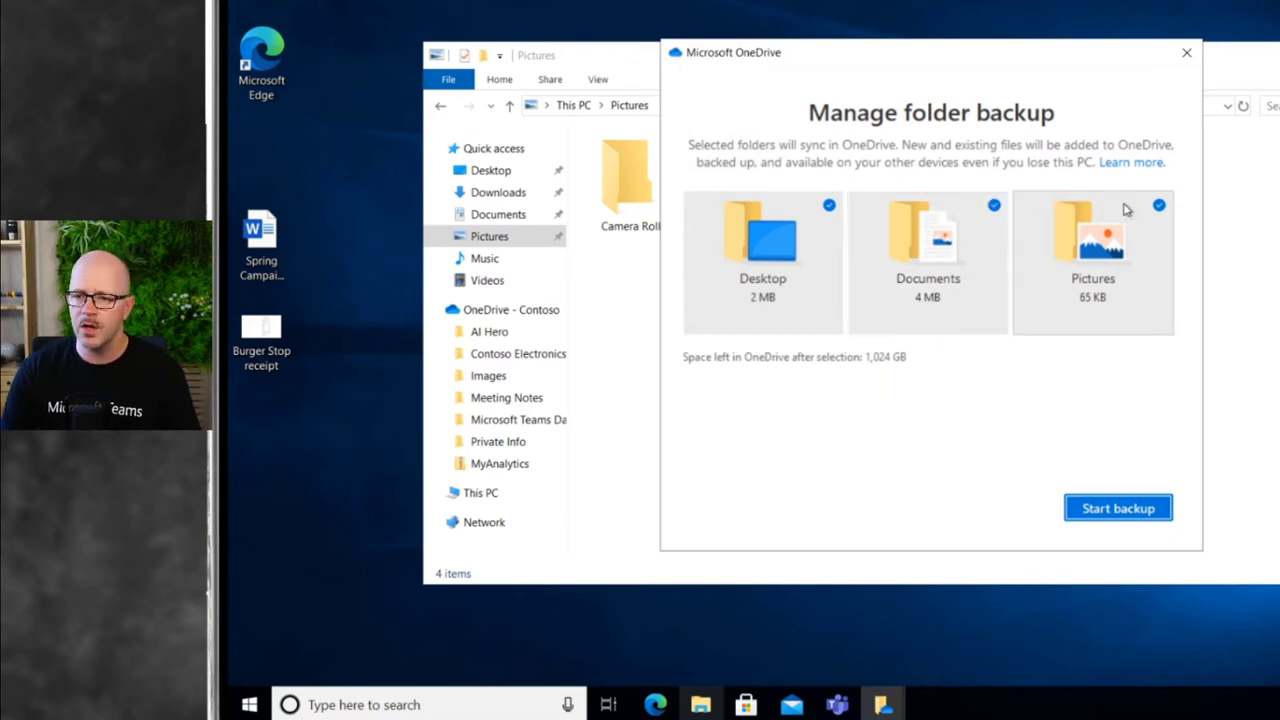
{"action": "left_click", "coordinate": [1160, 206]}
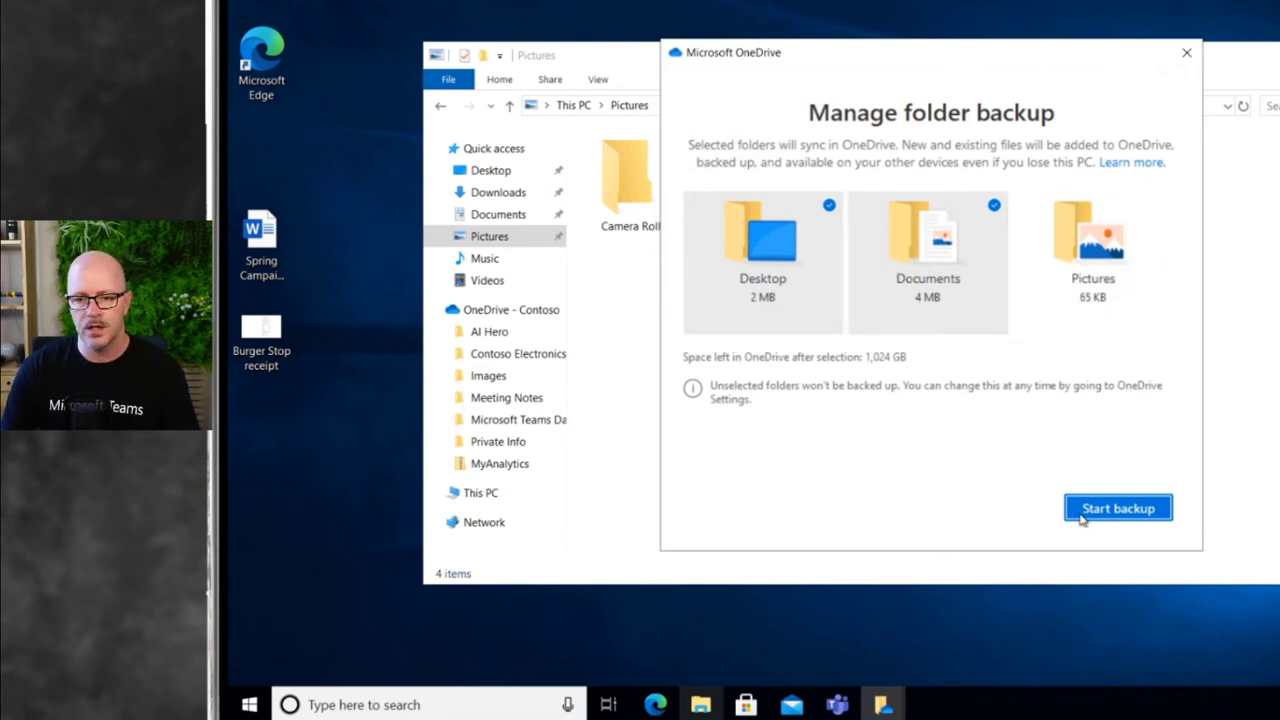
{"action": "left_click", "coordinate": [1125, 512]}
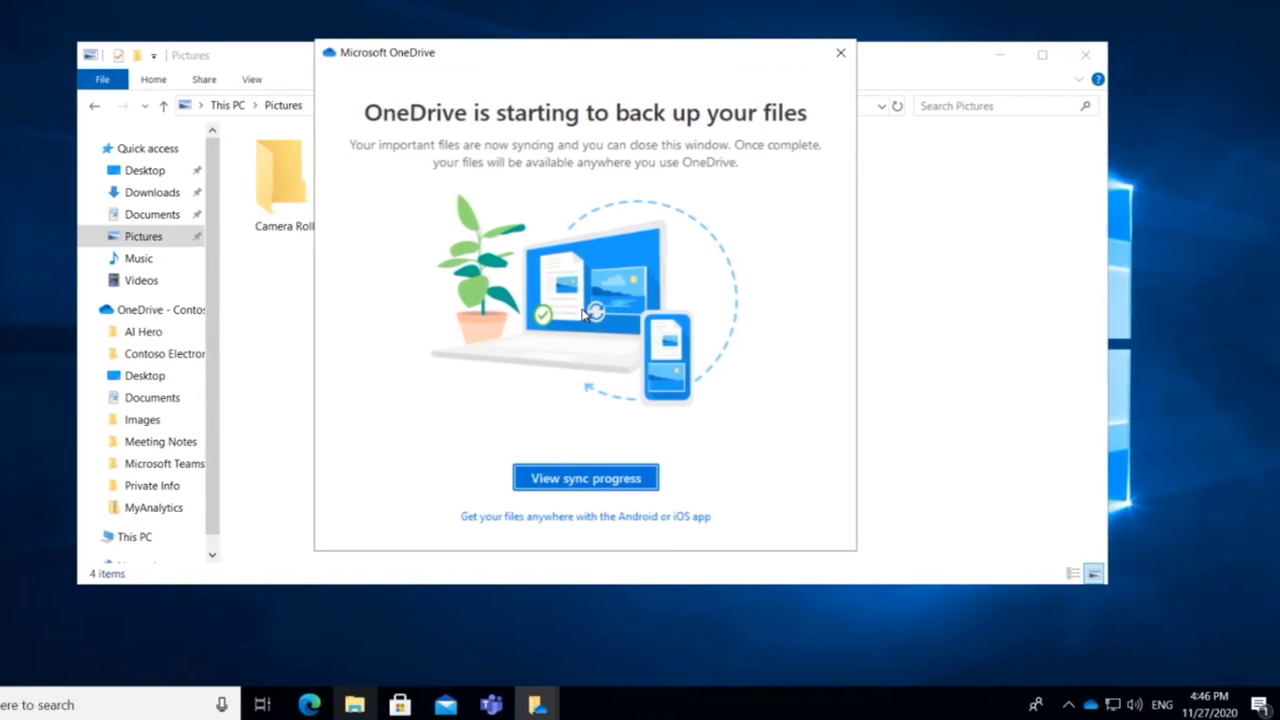
Step: Check the folder backup progress, then confirm with OK to close OneDrive settings
{"action": "left_click", "coordinate": [590, 478]}
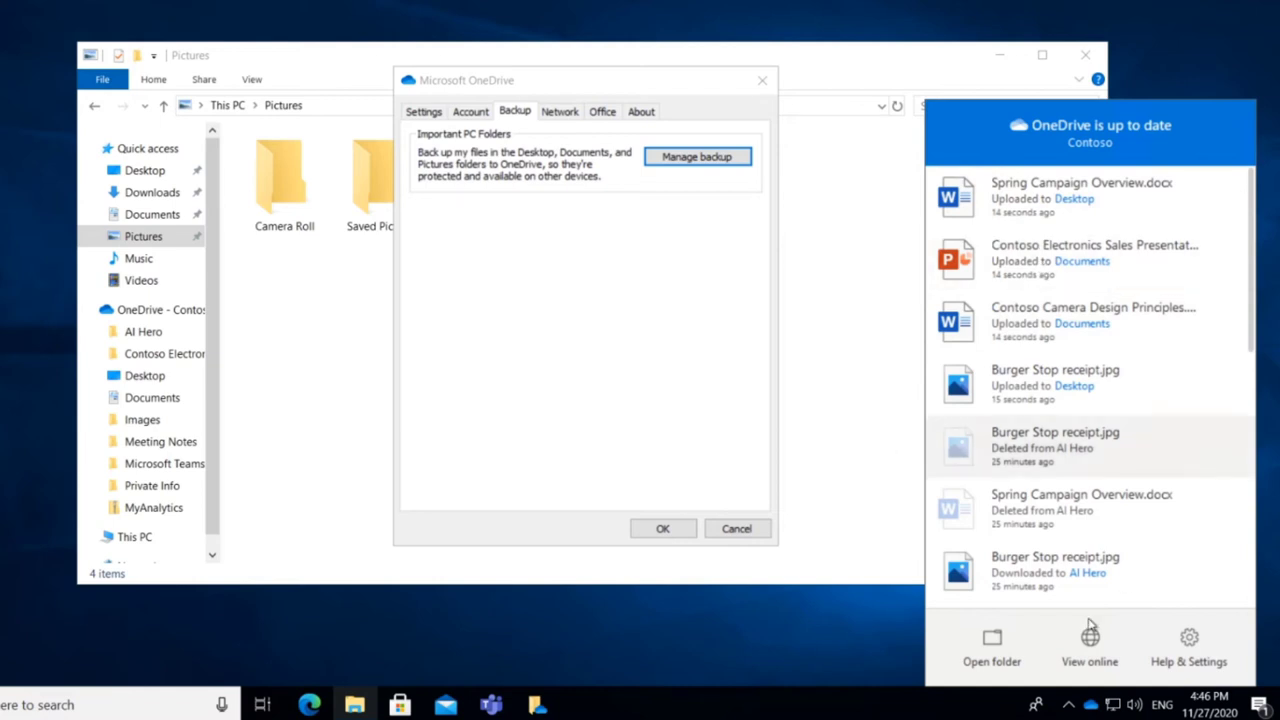
{"action": "left_click", "coordinate": [663, 529]}
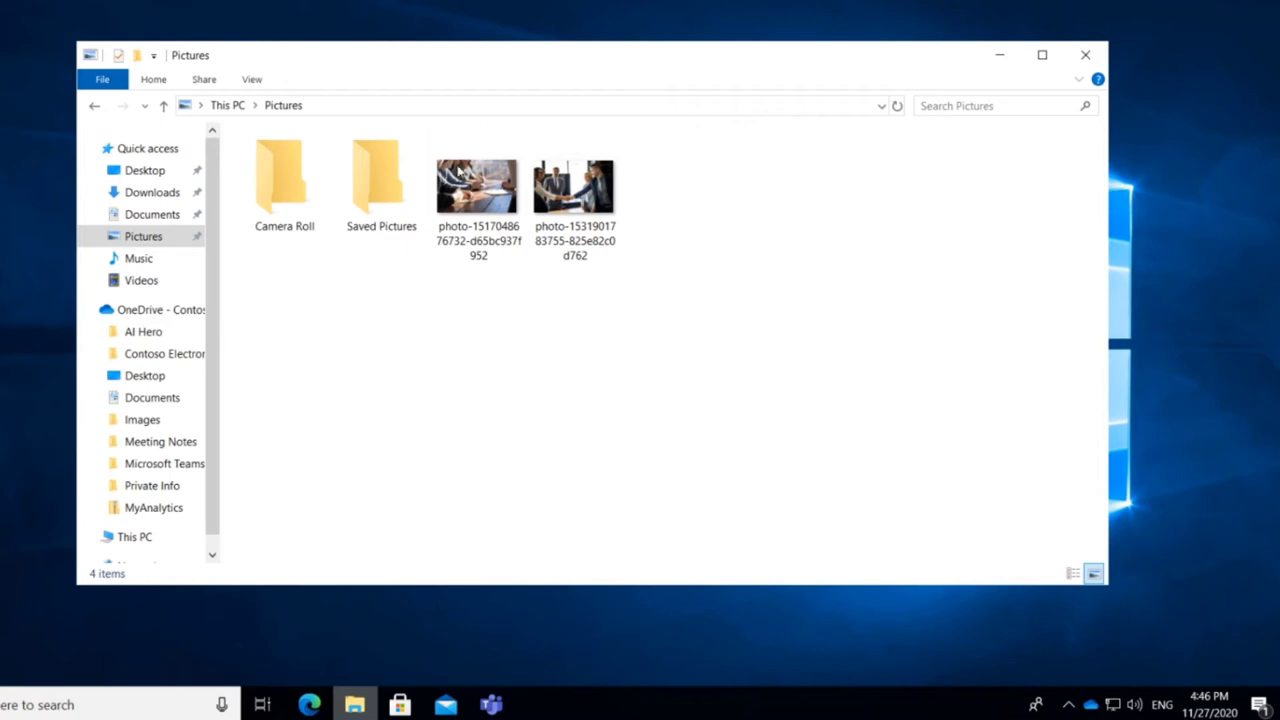
Step: Check a Documents file's sync status, then open Desktop showing both files with green synced ticks
{"action": "left_click", "coordinate": [166, 222]}
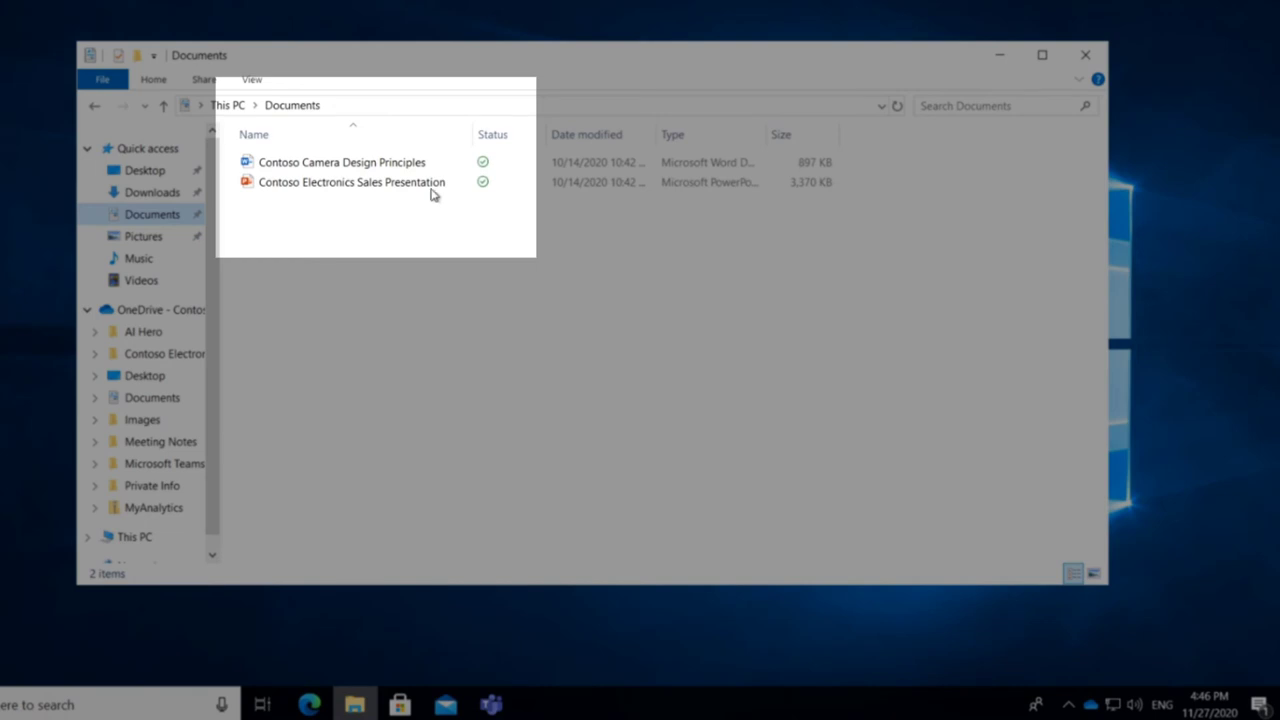
{"action": "mouse_move", "coordinate": [474, 170]}
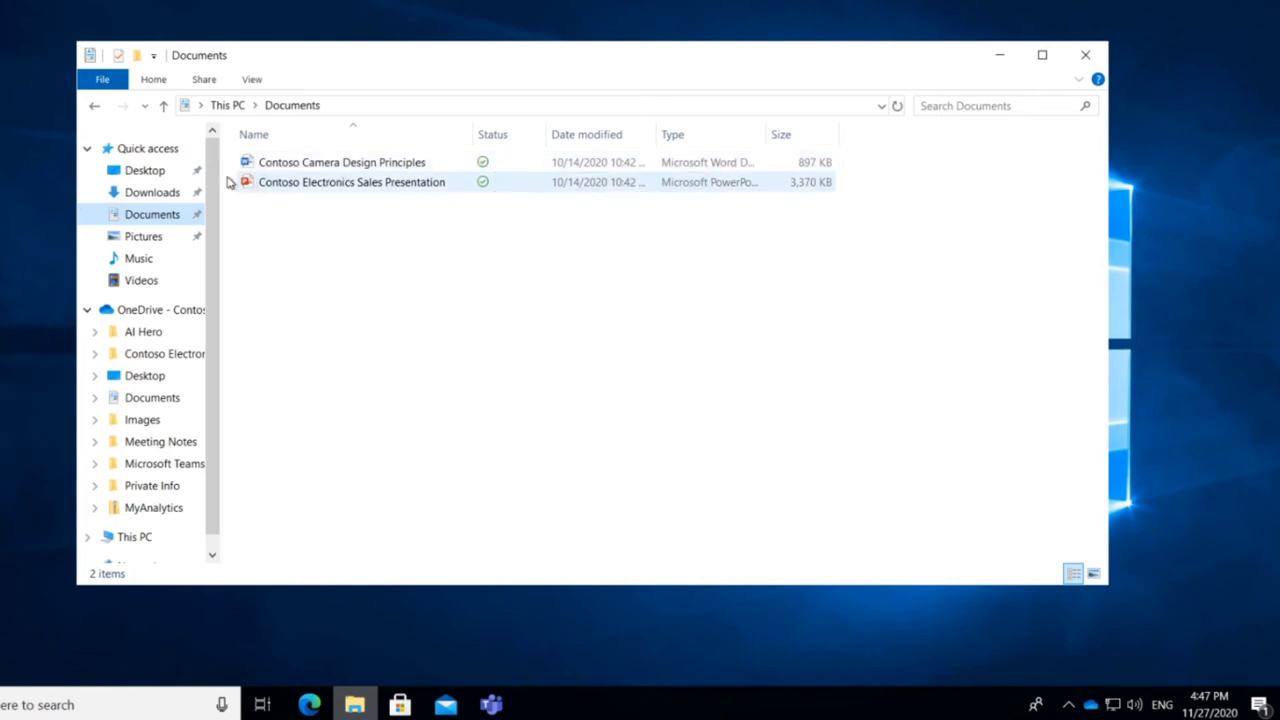
{"action": "left_click", "coordinate": [161, 176]}
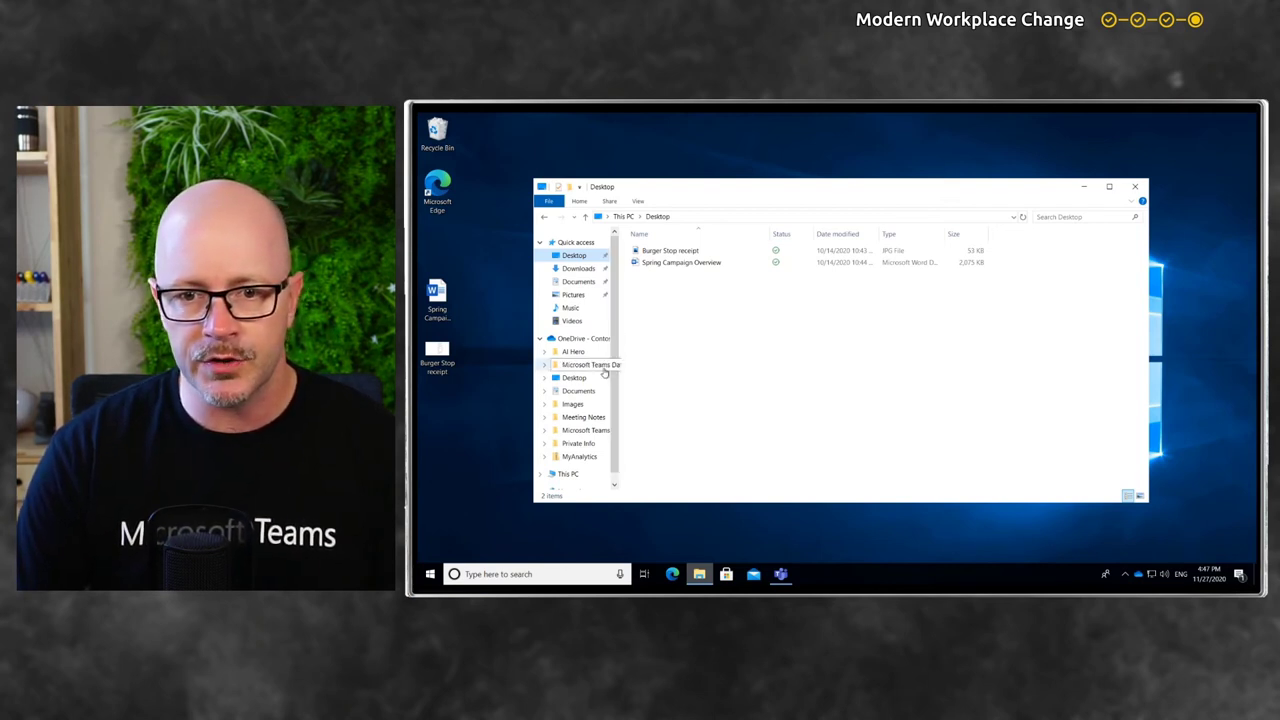
Step: In OneDrive - Contoso, inspect the Desktop and Documents folders' sync status, then open Desktop
{"action": "scroll", "coordinate": [614, 340], "scroll_direction": "down", "scroll_amount": 1}
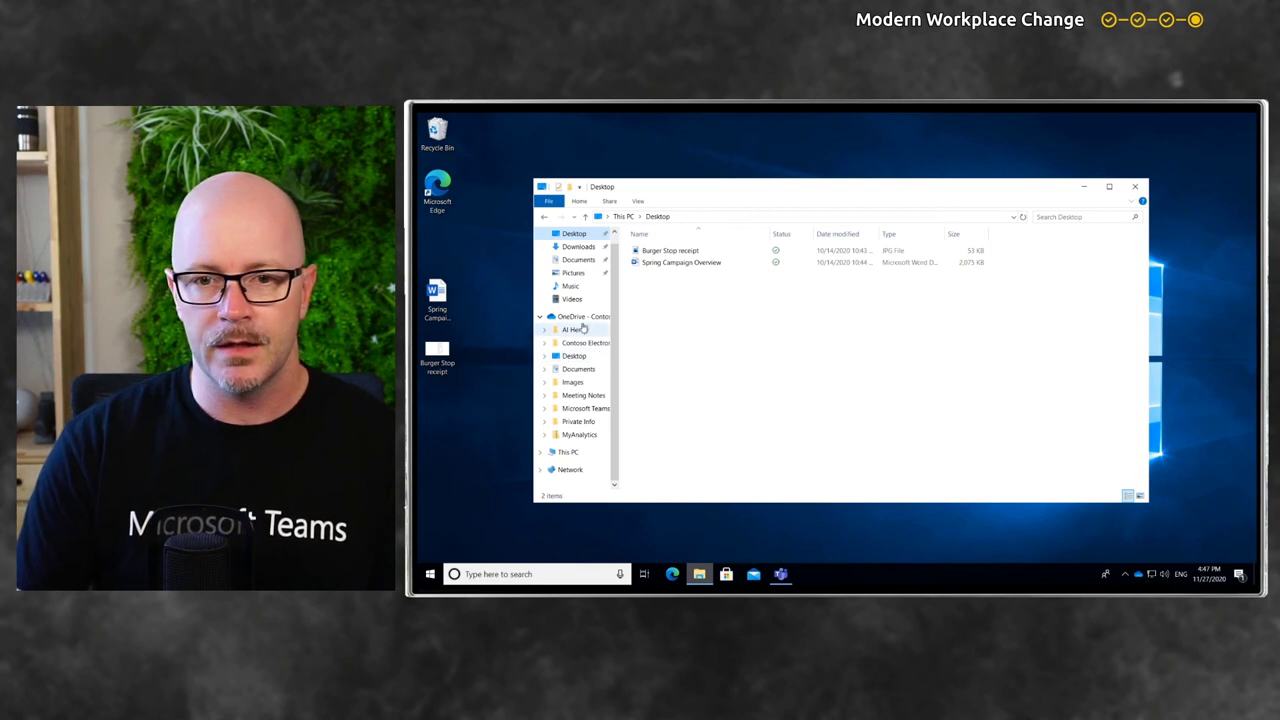
{"action": "left_click", "coordinate": [576, 320]}
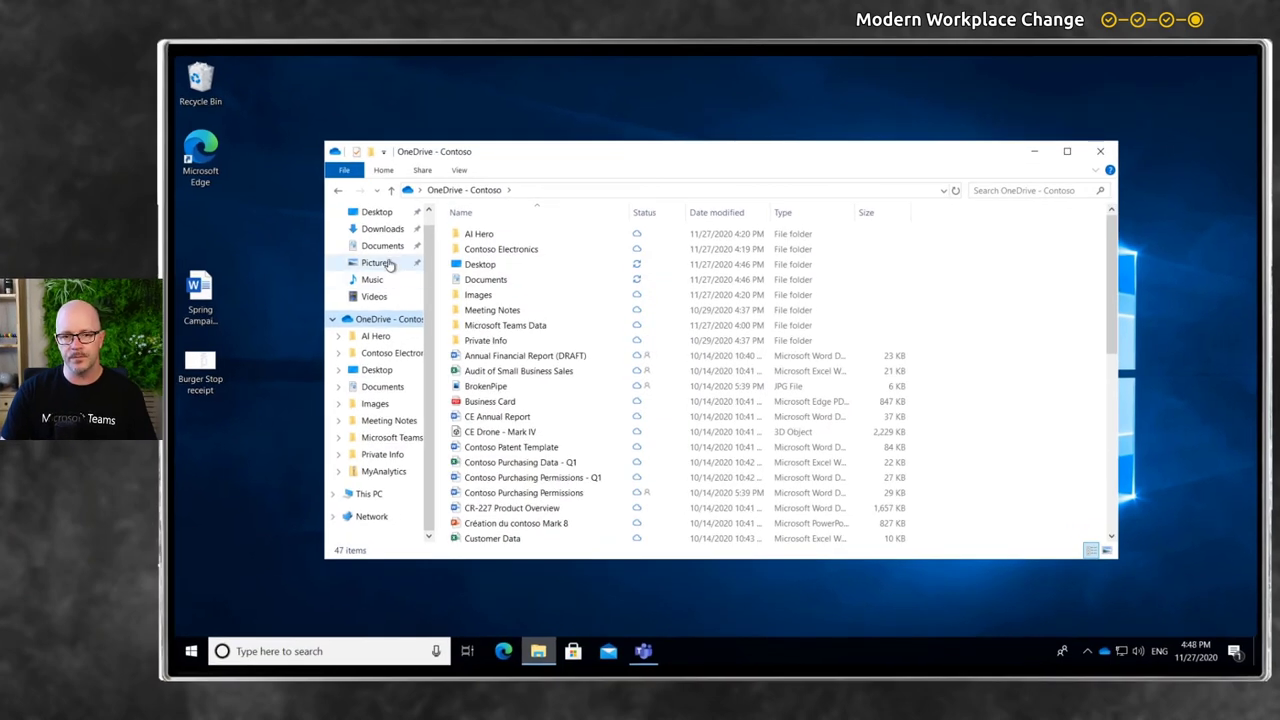
{"action": "left_click", "coordinate": [480, 264]}
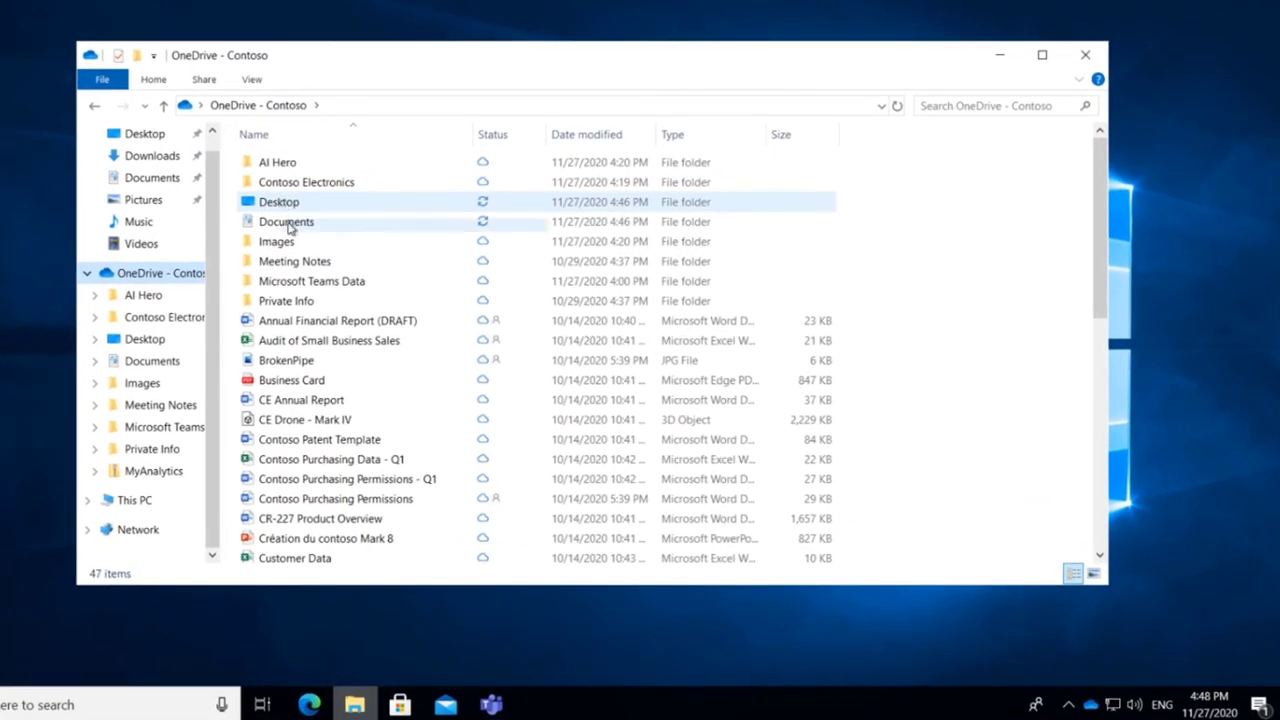
{"action": "left_click", "coordinate": [289, 227]}
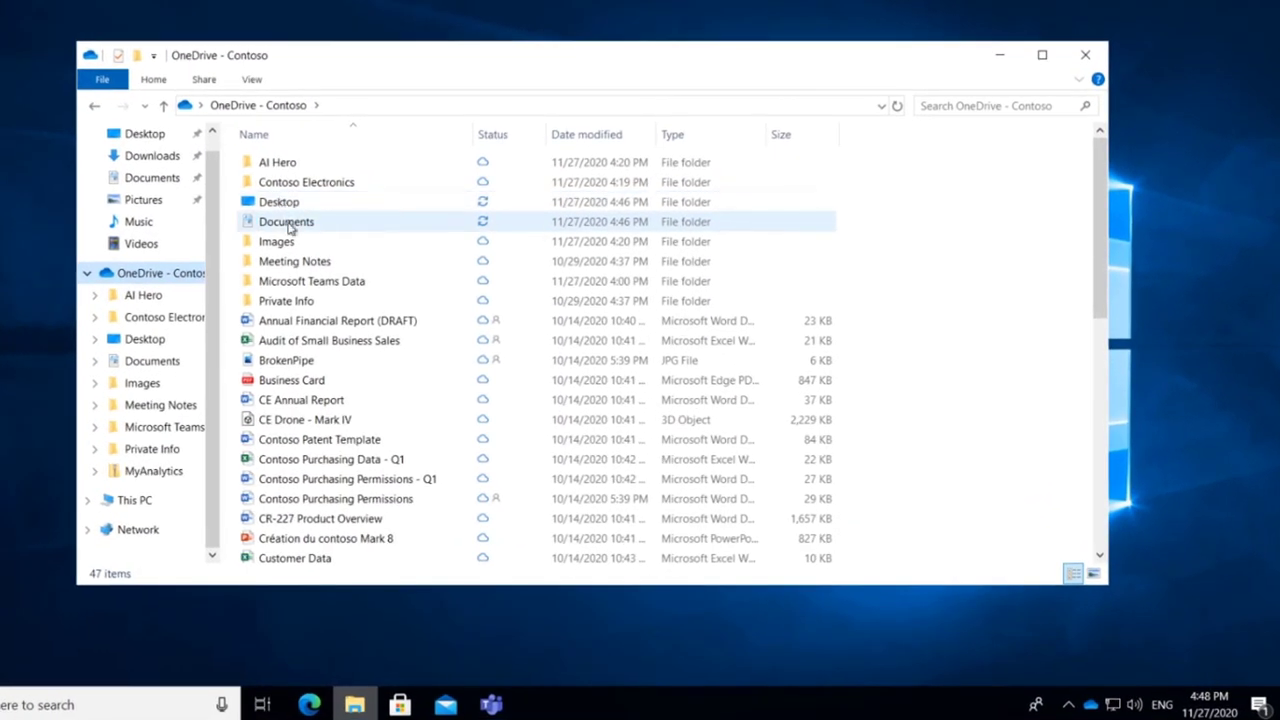
{"action": "mouse_move", "coordinate": [289, 227]}
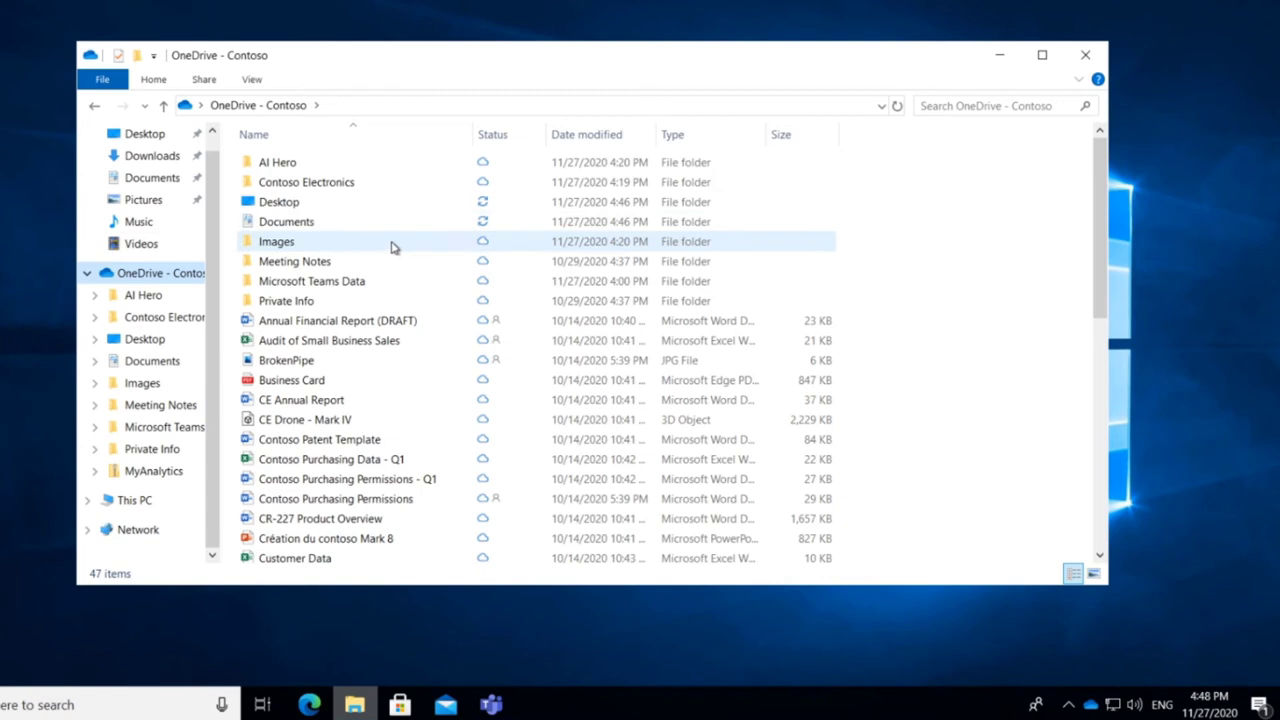
{"action": "double_click", "coordinate": [287, 208]}
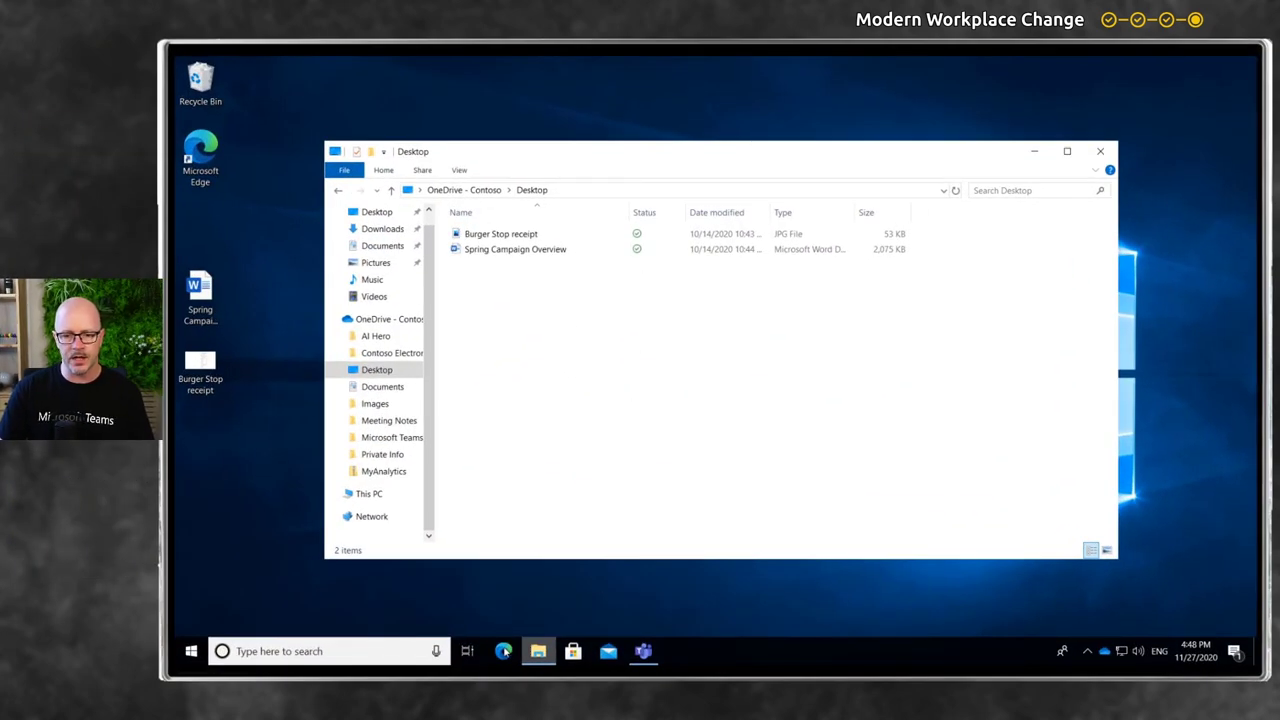
Step: In Edge, go to the Office home page by typing 'off', then open OneDrive from the app rail
{"action": "left_click", "coordinate": [503, 651]}
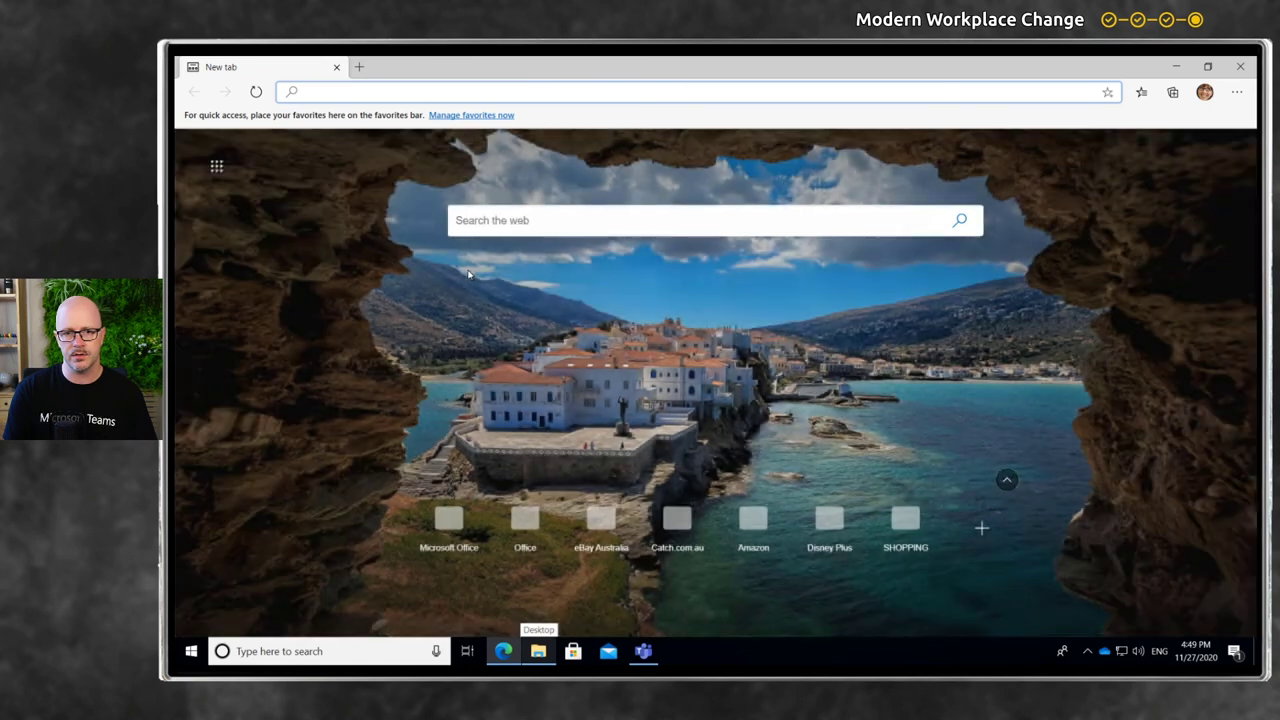
{"action": "type", "text": "off"}
{"action": "key", "text": "Return"}
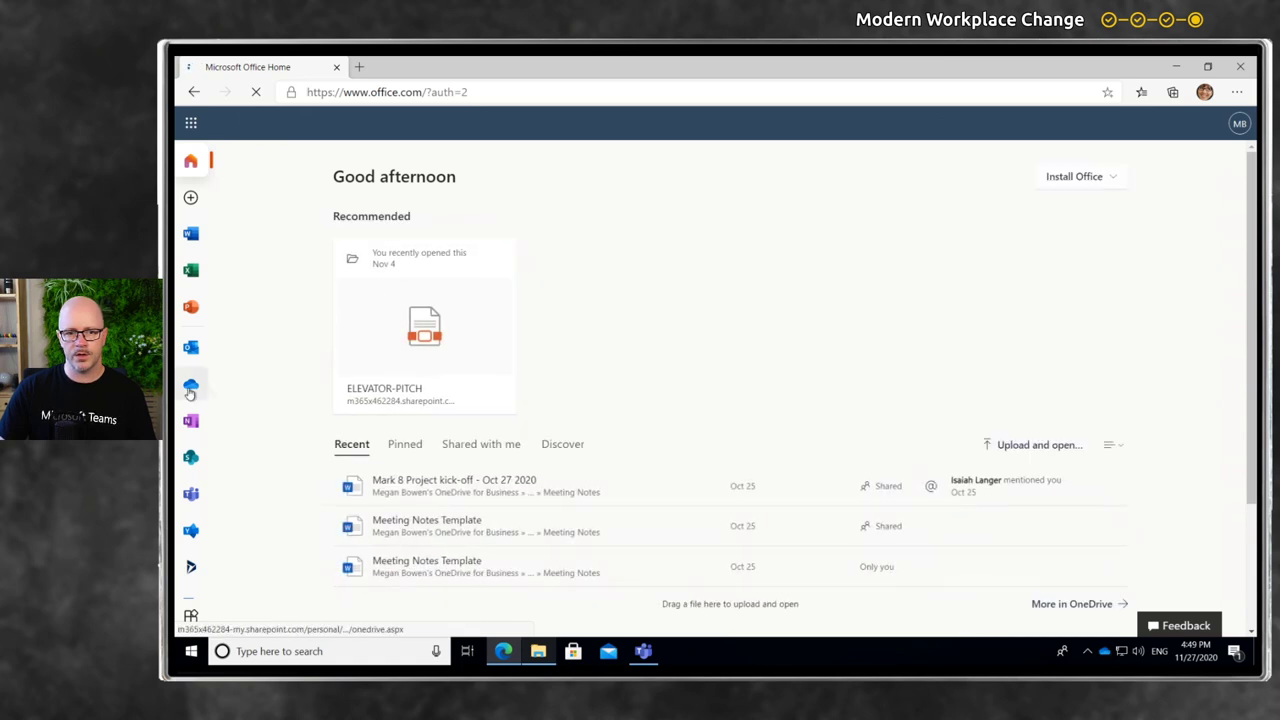
{"action": "left_click", "coordinate": [190, 390]}
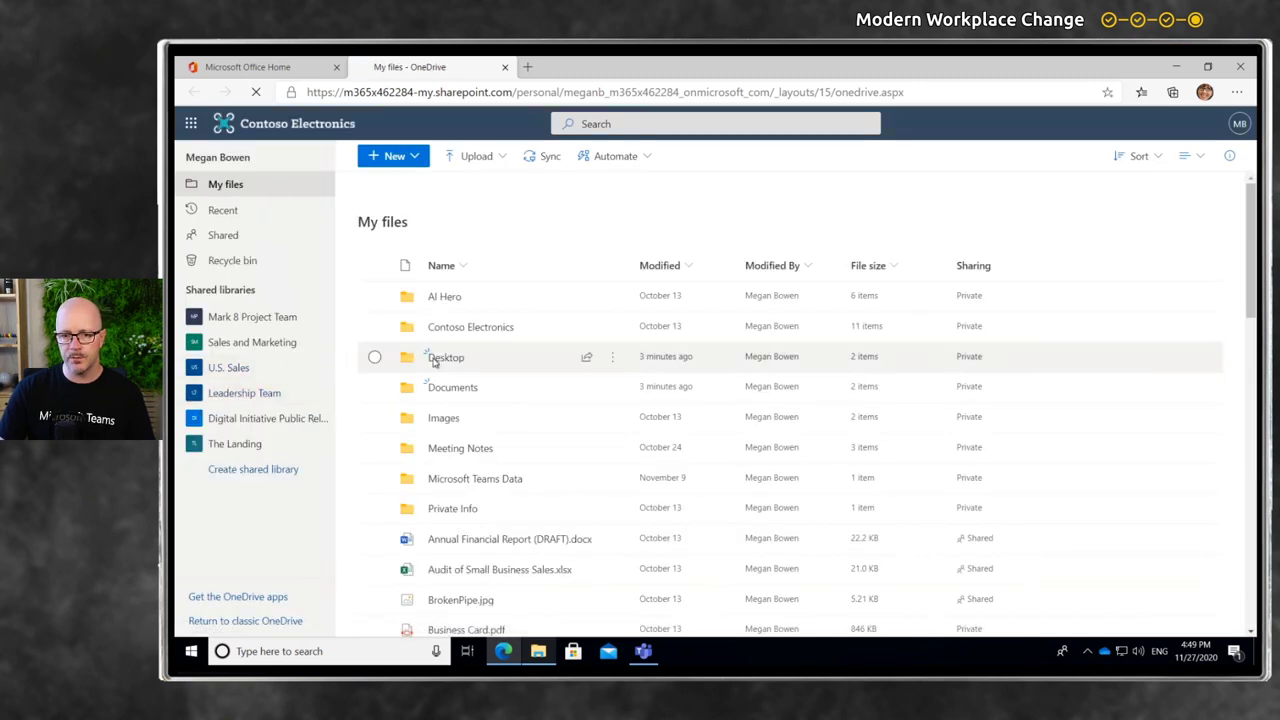
Step: Open Desktop under My files, showing the private Burger Stop receipt.jpg and Spring Campaign Overview.docx
{"action": "left_click", "coordinate": [446, 362]}
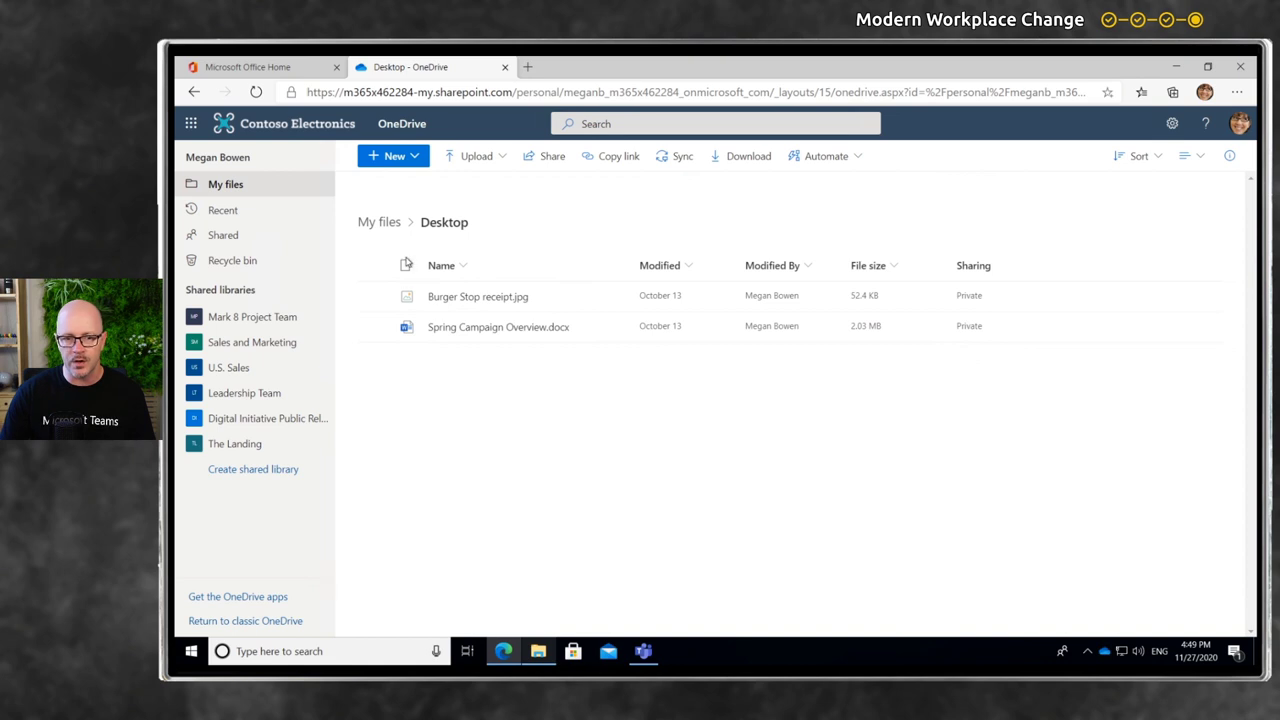
Step: View the Sales and Marketing library, return to My files, then open Digital Initiative Public Relations
{"action": "left_click", "coordinate": [253, 343]}
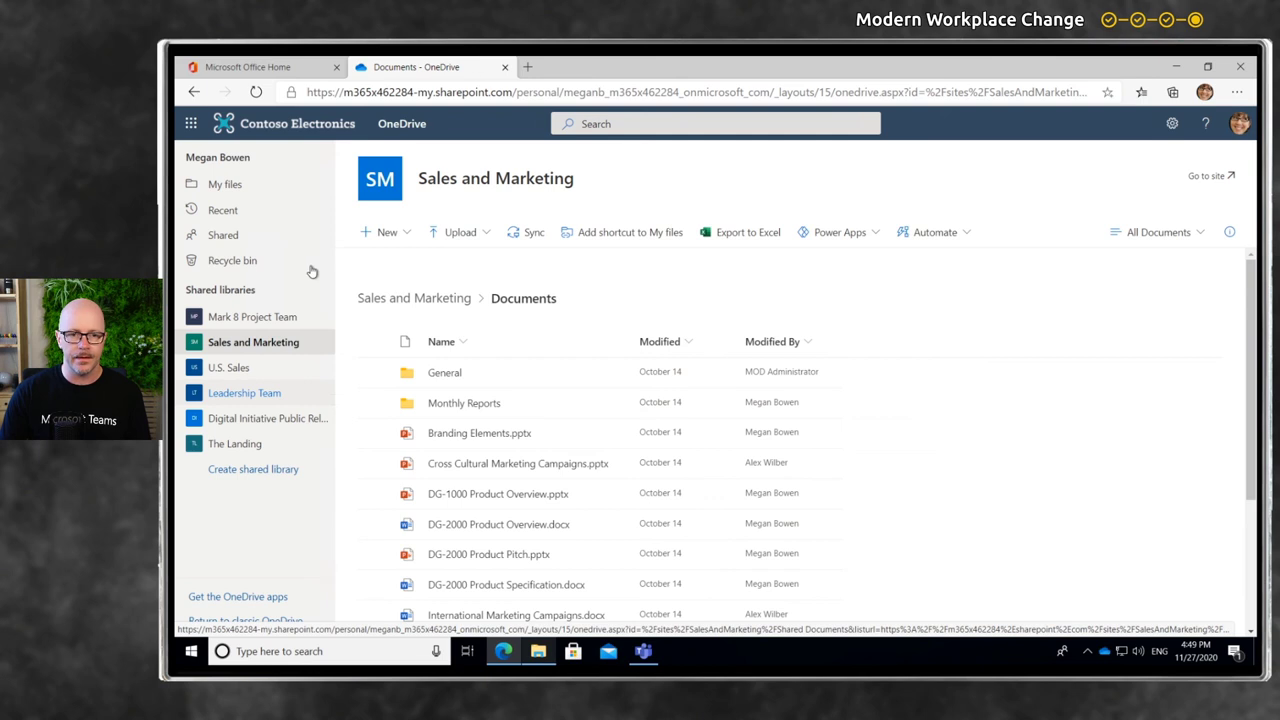
{"action": "left_click", "coordinate": [222, 190]}
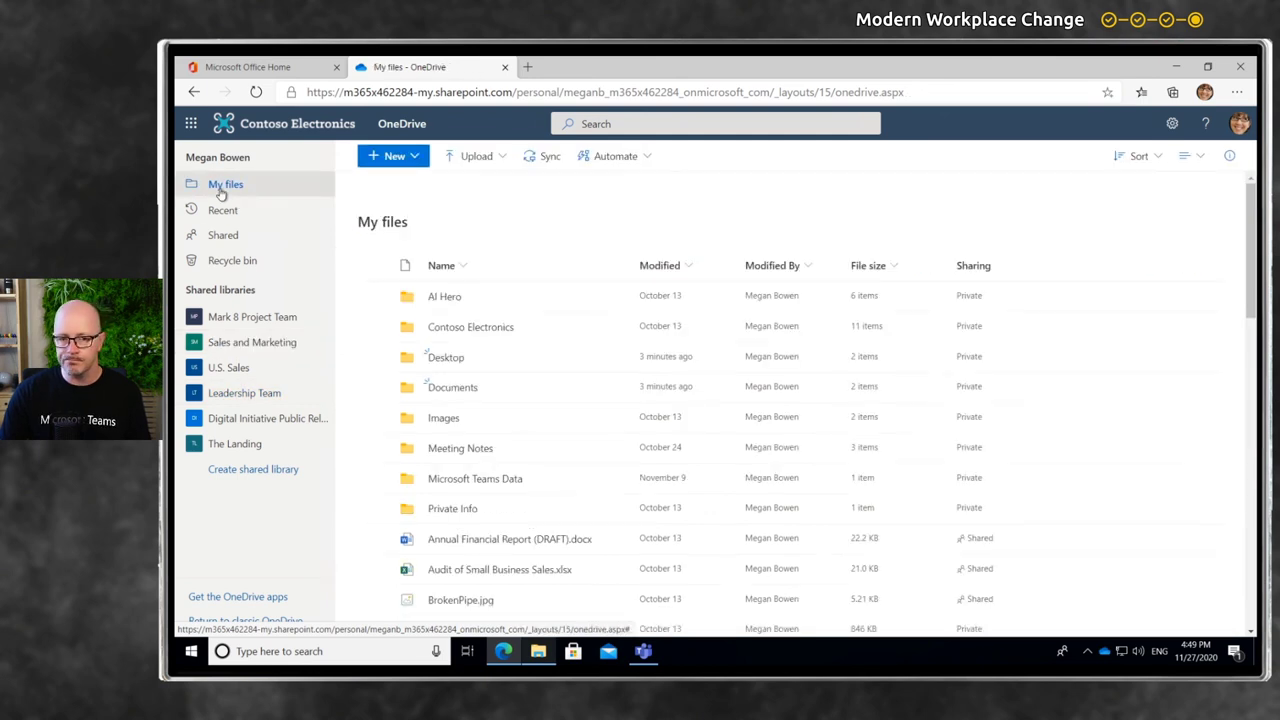
{"action": "left_click", "coordinate": [254, 427]}
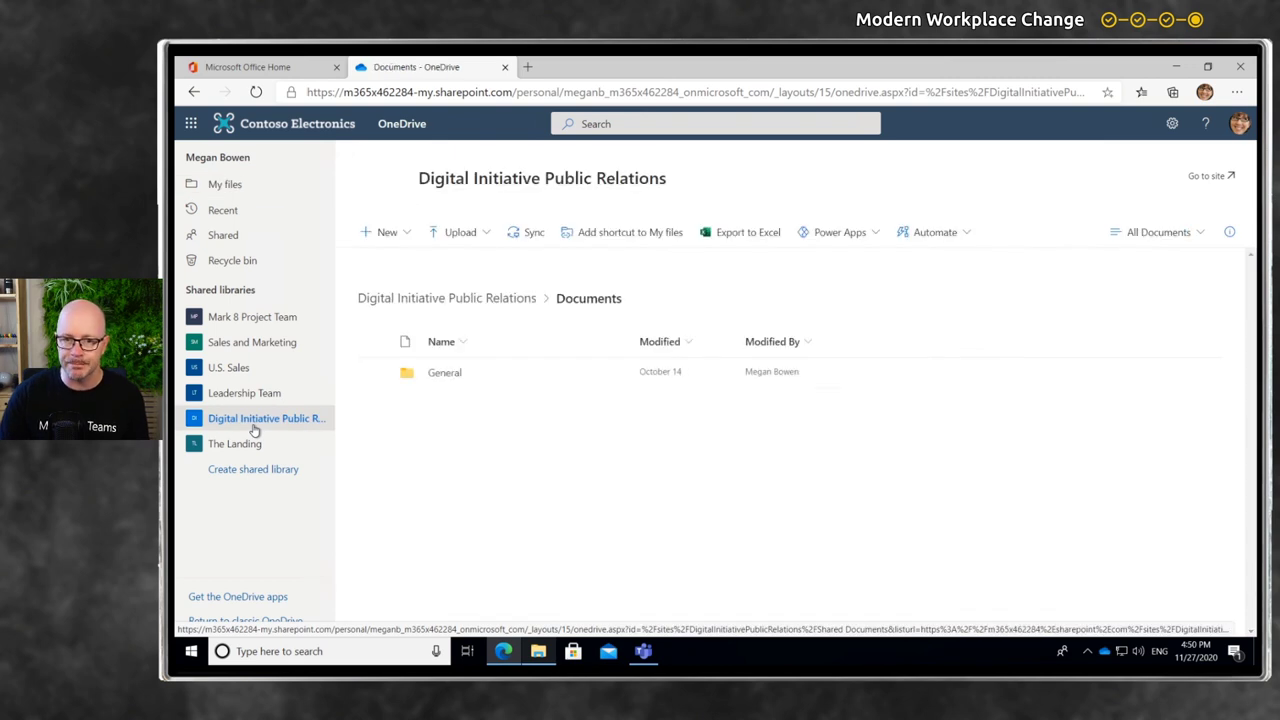